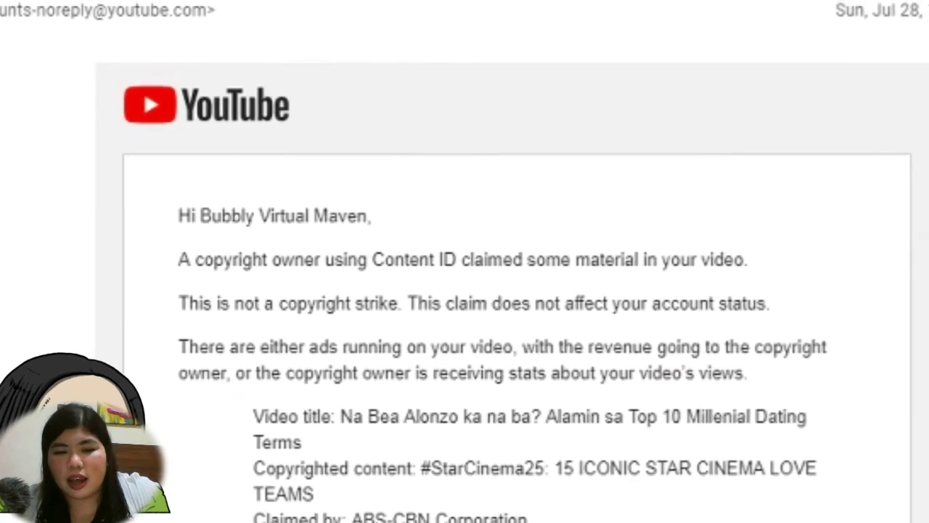
Read through the copyright claim email and open its claim details.
scroll(508, 290, down, 2)
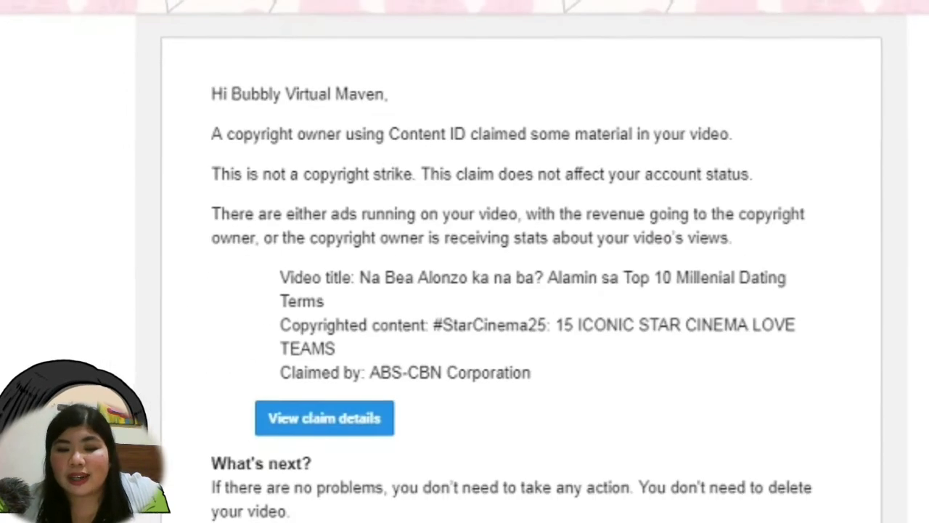
scroll(508, 291, down, 2)
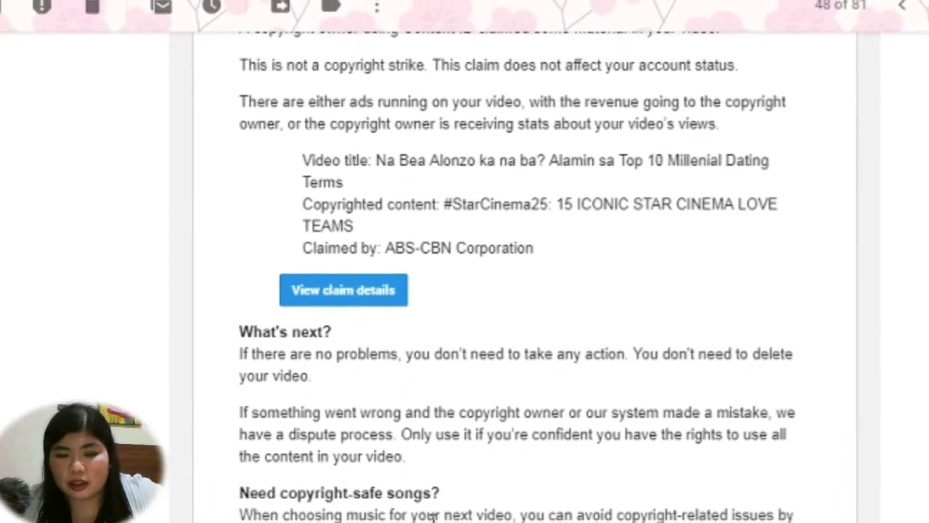
scroll(441, 506, down, 3)
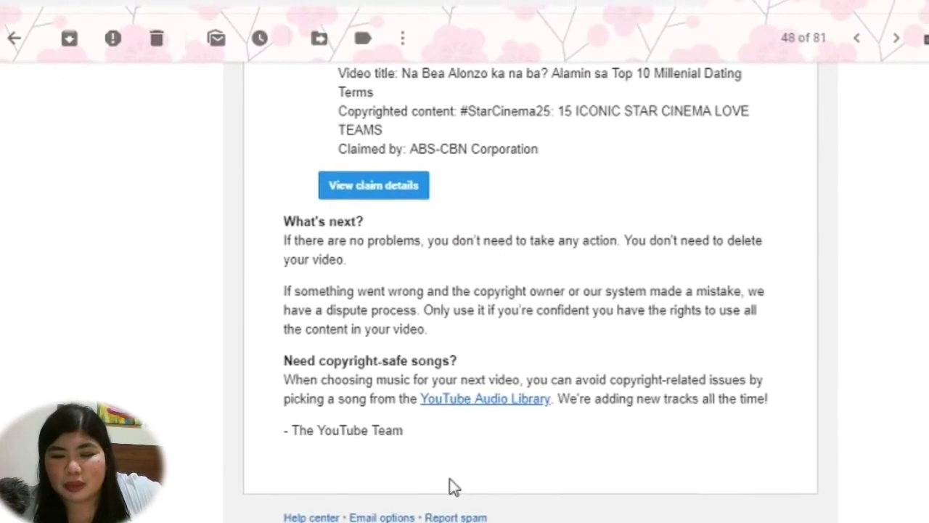
scroll(450, 481, up, 3)
click(358, 378)
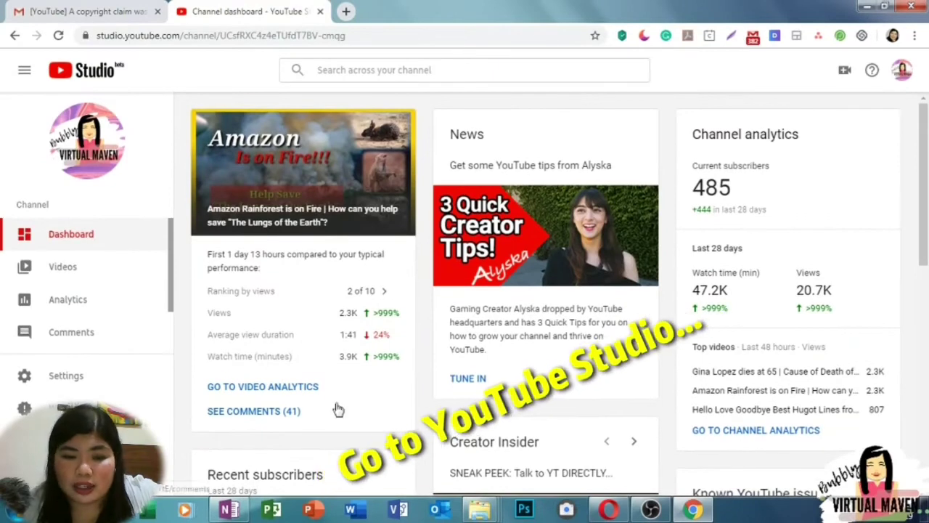
Make the claimed Top 10 Millenial Dating Terms video Public, then reopen its claim details from Gmail.
click(65, 279)
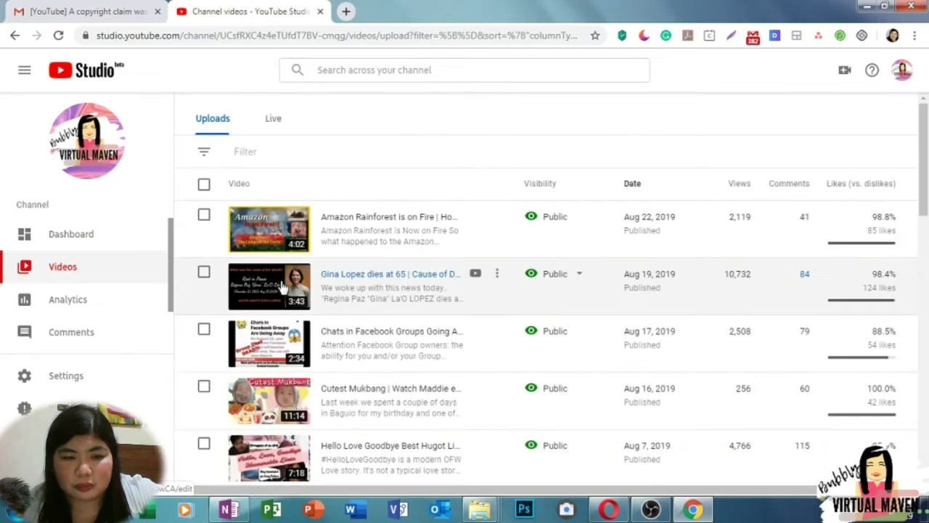
scroll(406, 283, down, 3)
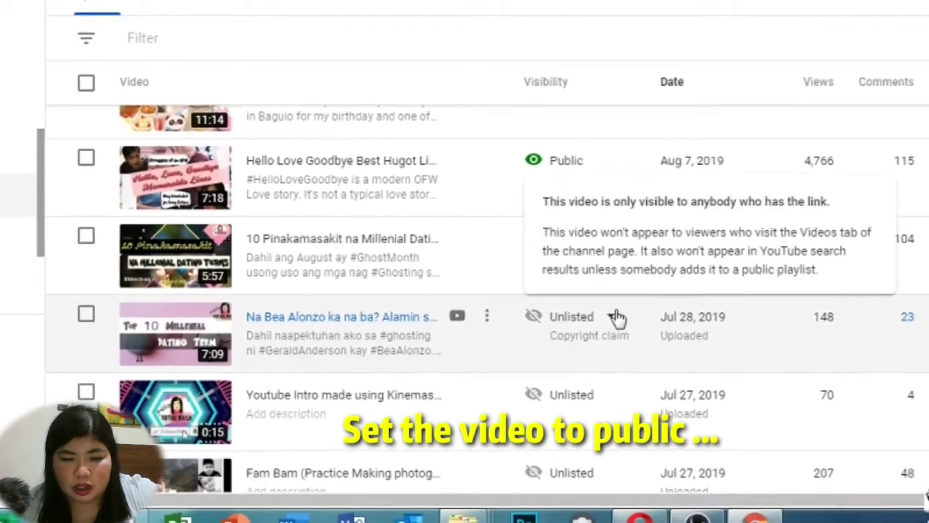
click(623, 292)
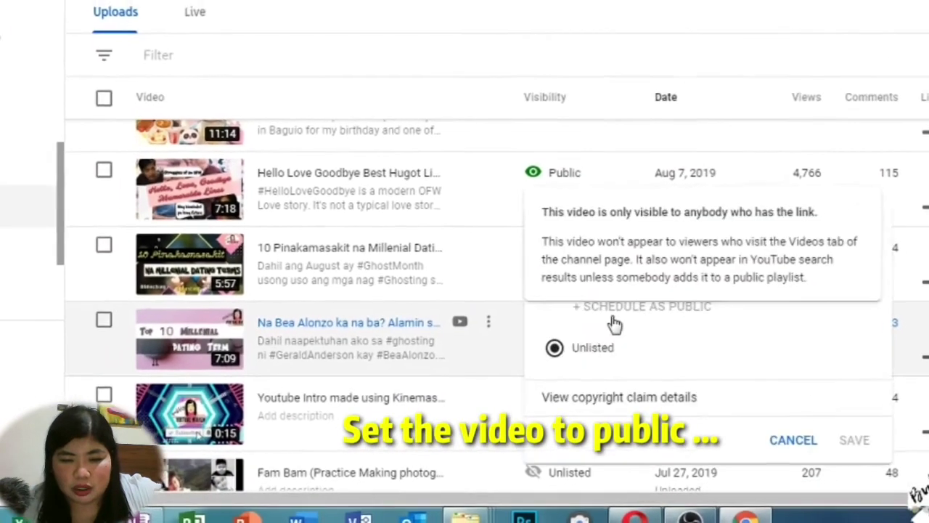
click(589, 231)
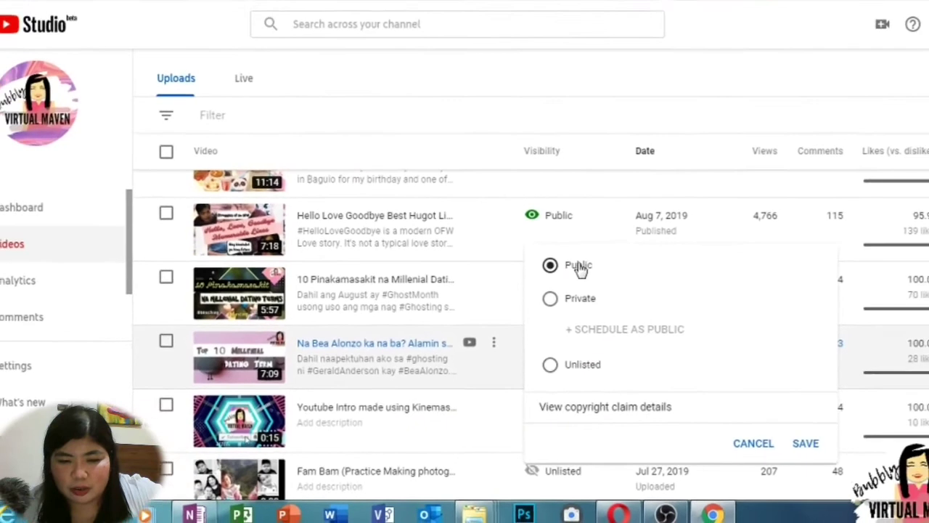
click(804, 443)
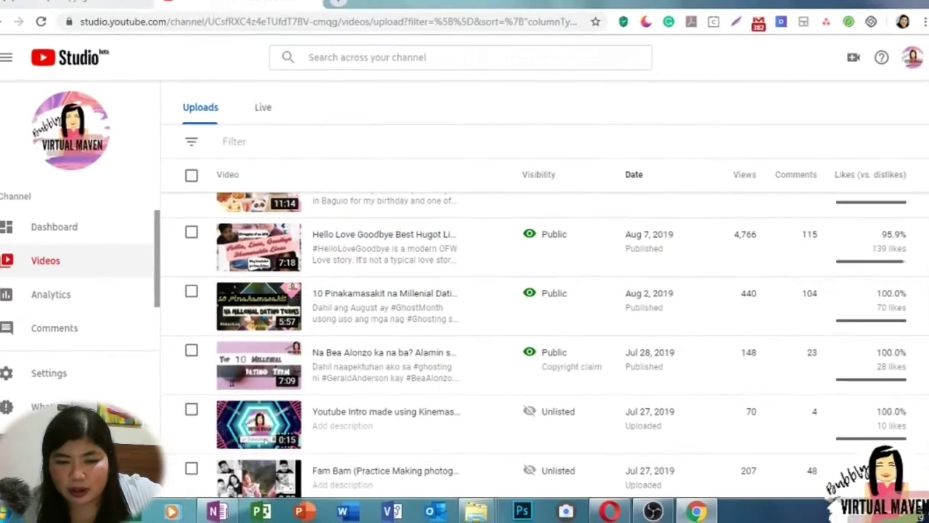
click(83, 11)
click(438, 345)
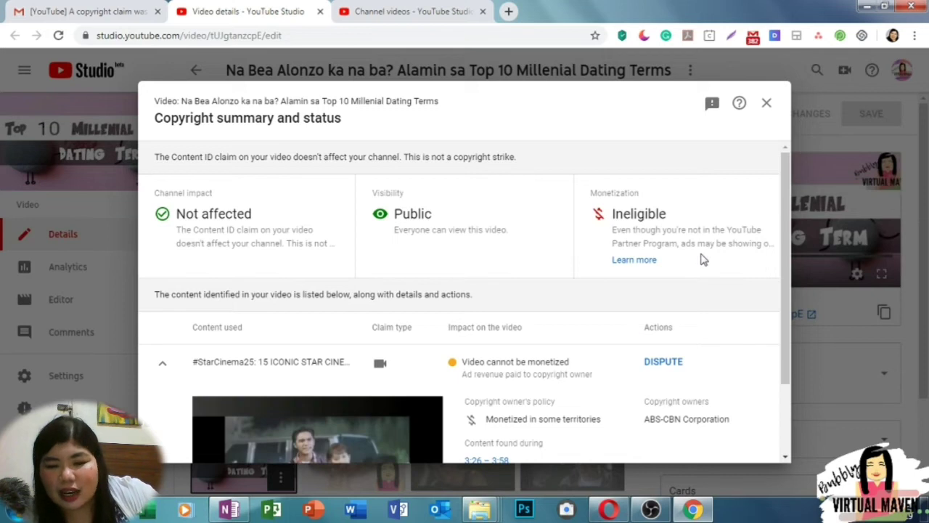
Scroll the copyright summary down to the claimed content matched at 3:26–3:58.
scroll(690, 330, down, 2)
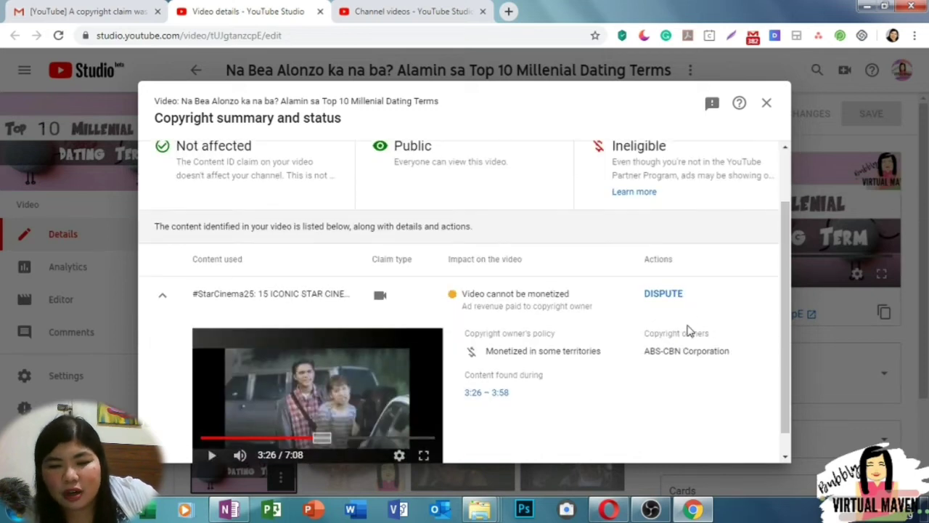
scroll(690, 330, down, 1)
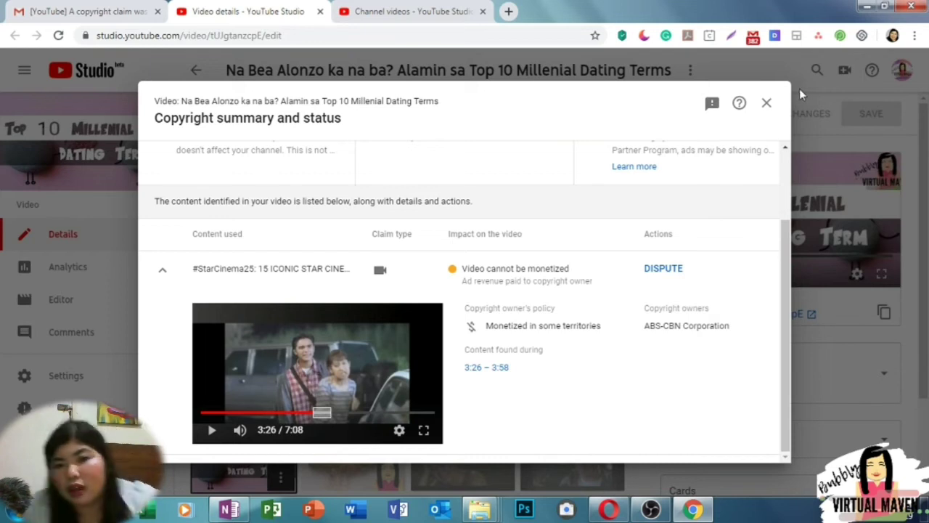
Close the copyright summary, open the video in the Editor, and launch its audio replacement tool.
click(766, 105)
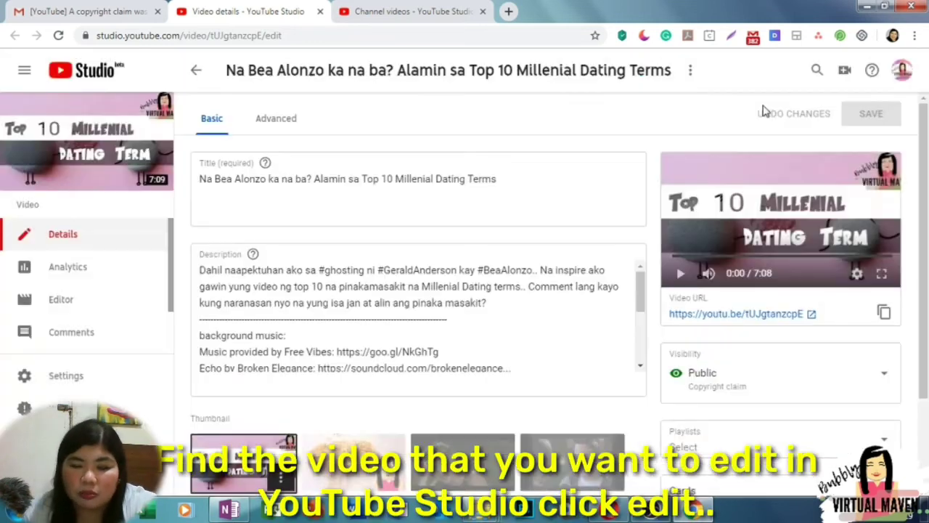
click(59, 305)
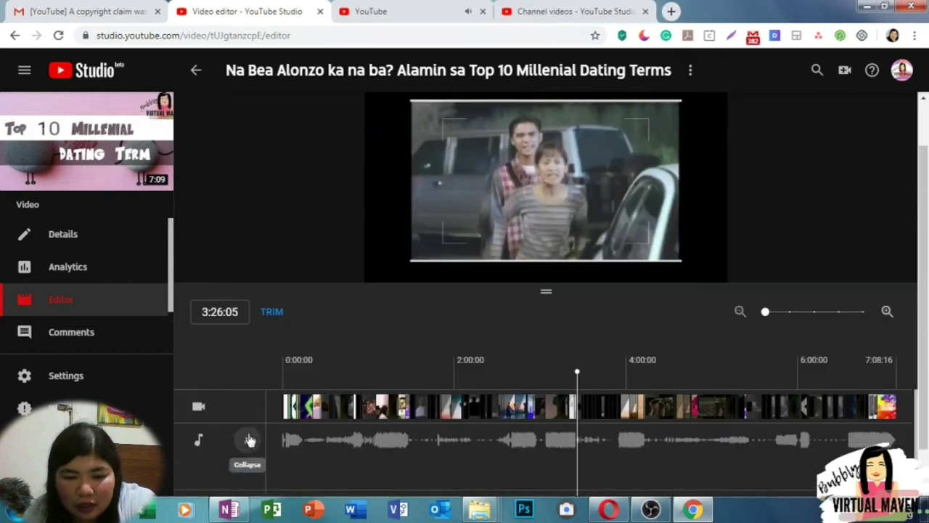
click(249, 439)
click(240, 470)
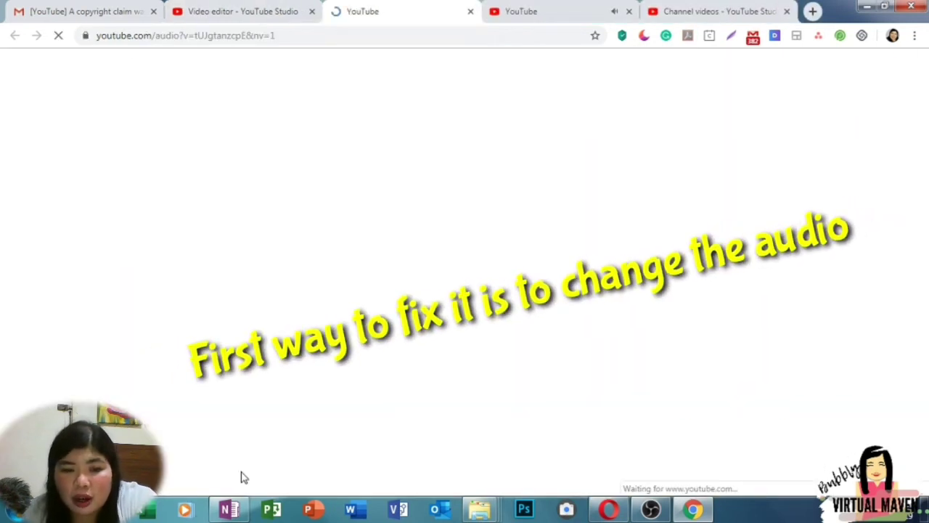
Browse the royalty-free track list for a replacement song.
scroll(244, 477, down, 3)
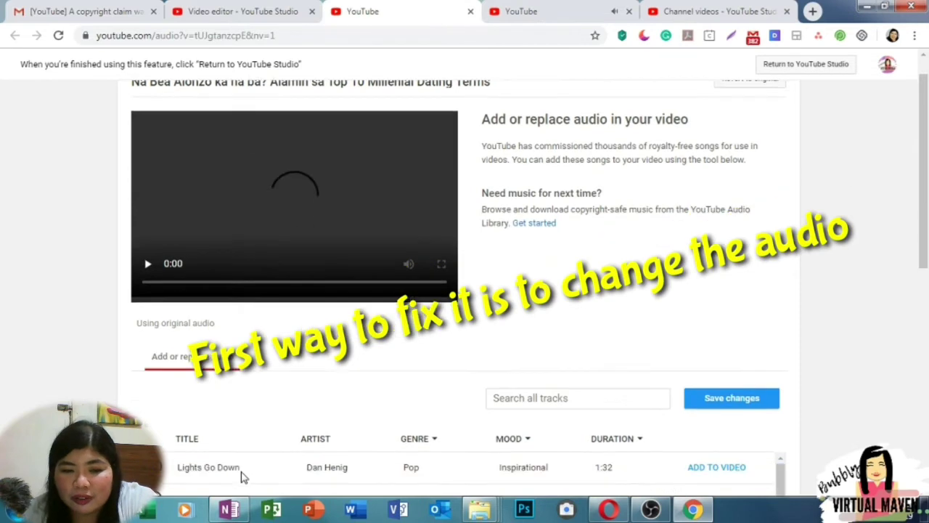
scroll(243, 476, down, 5)
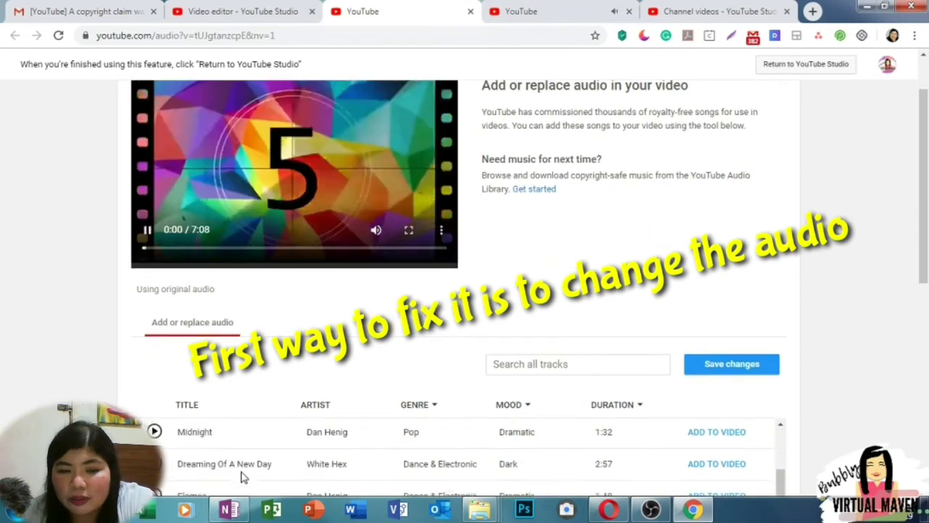
scroll(242, 471, down, 6)
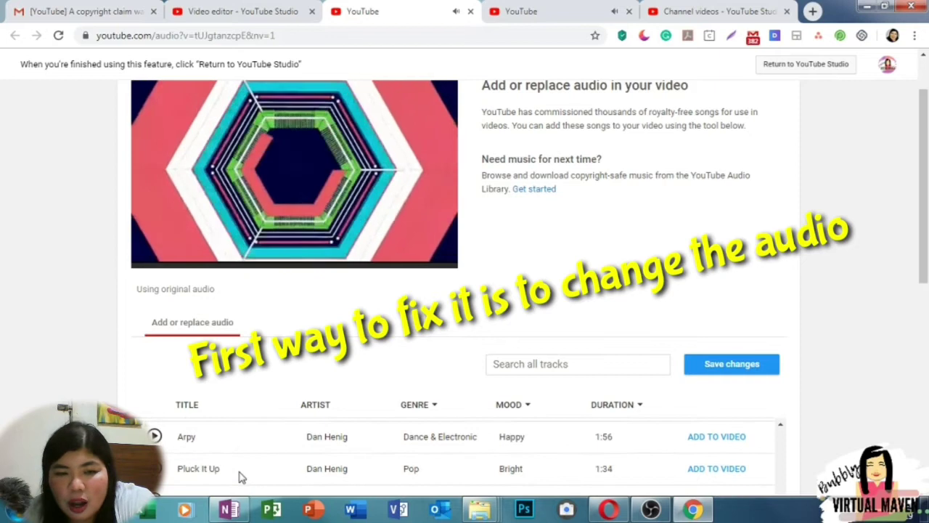
scroll(240, 479, down, 3)
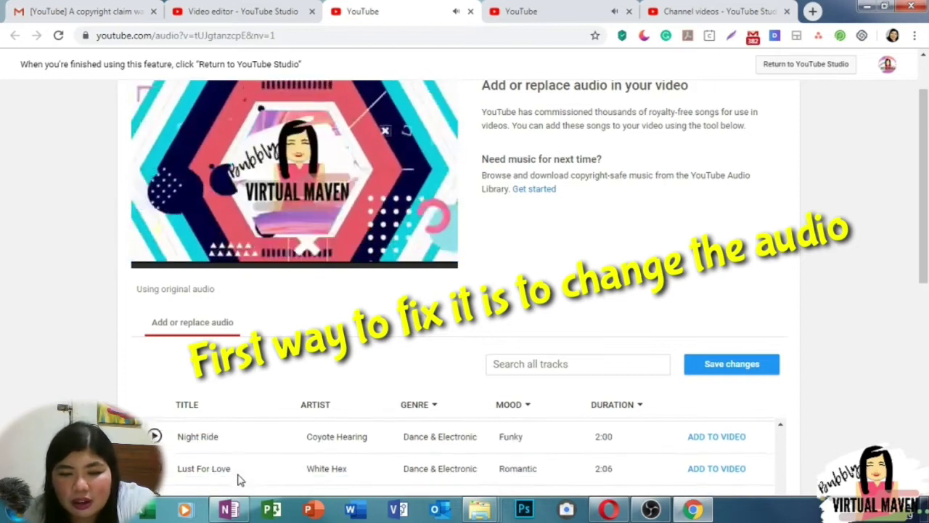
scroll(241, 479, up, 4)
scroll(240, 479, up, 6)
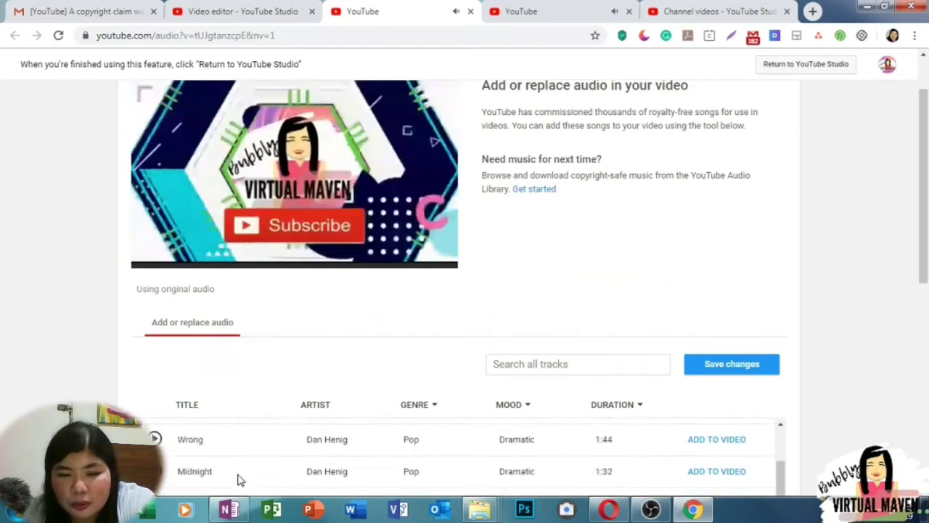
scroll(240, 479, down, 6)
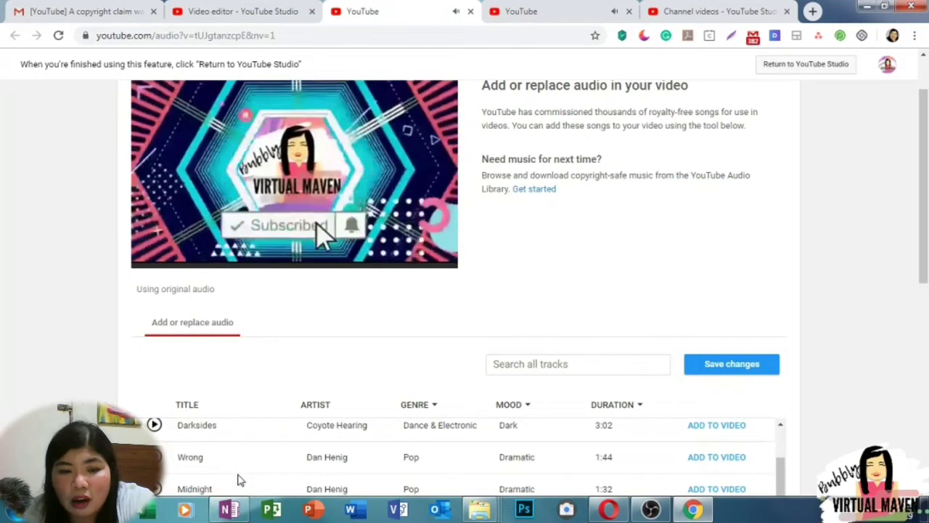
scroll(240, 479, down, 5)
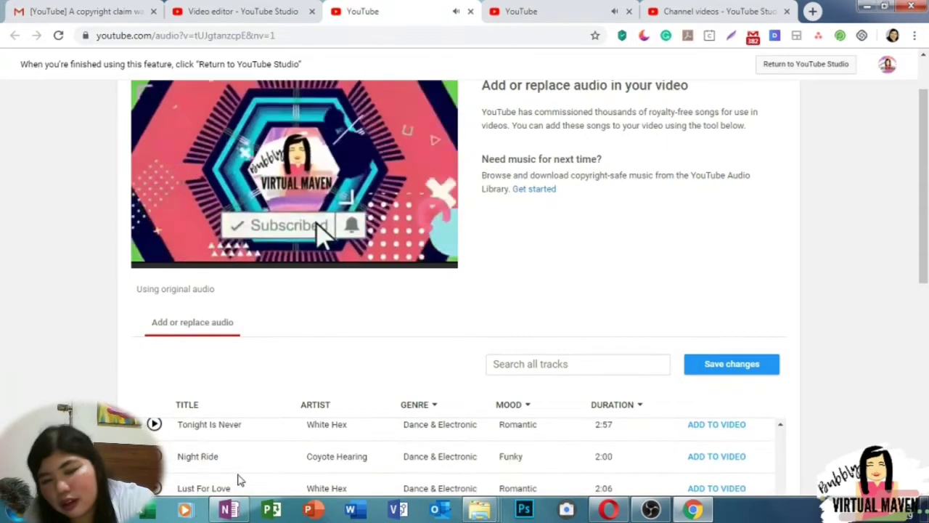
scroll(240, 479, down, 4)
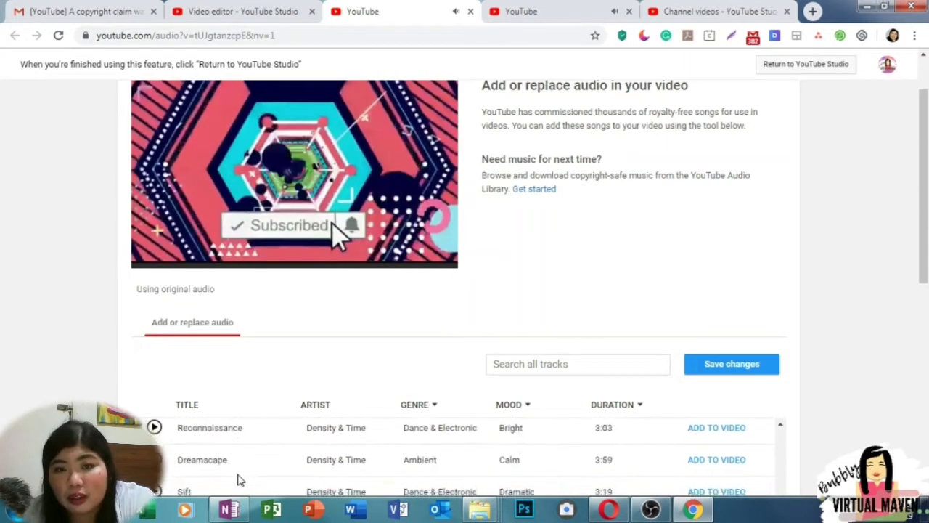
scroll(240, 479, down, 6)
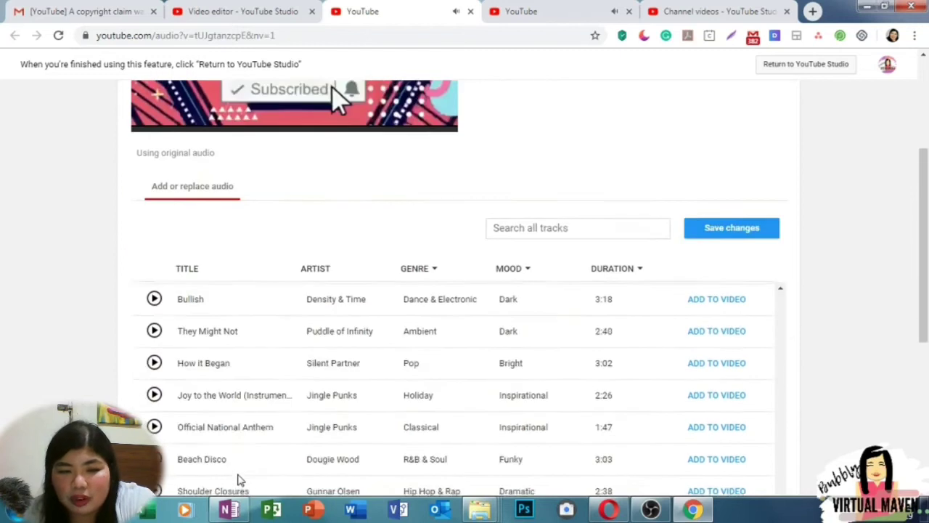
scroll(240, 479, up, 12)
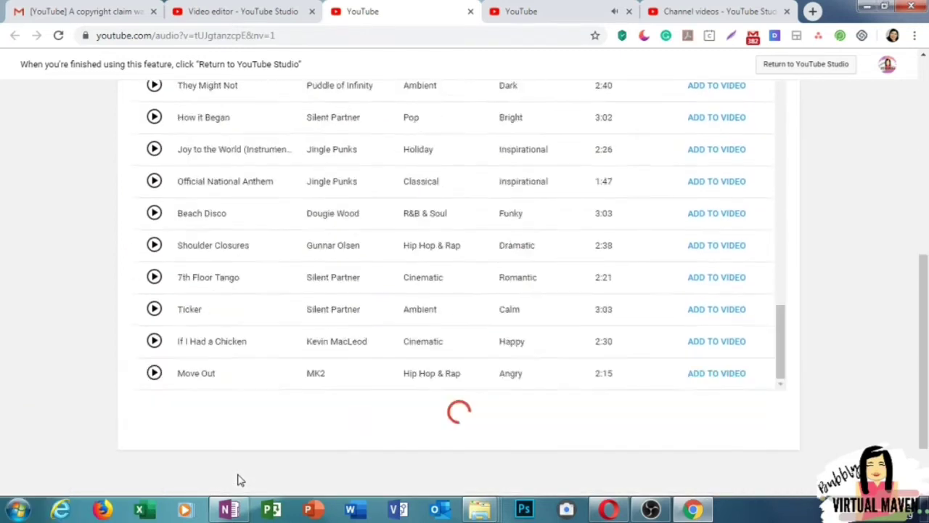
scroll(240, 479, up, 3)
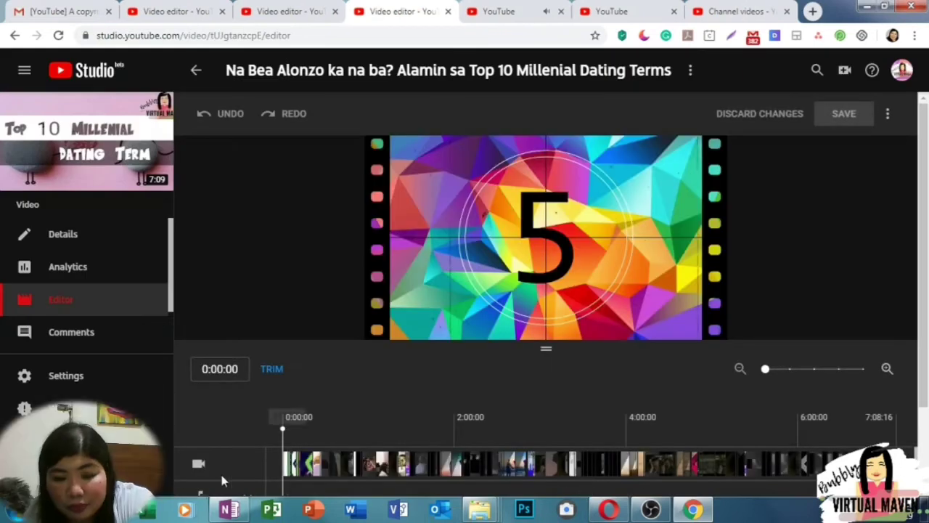
Trim out the claimed stretch from about 3:25 to 3:58 and preview the cut.
drag(283, 432, 578, 463)
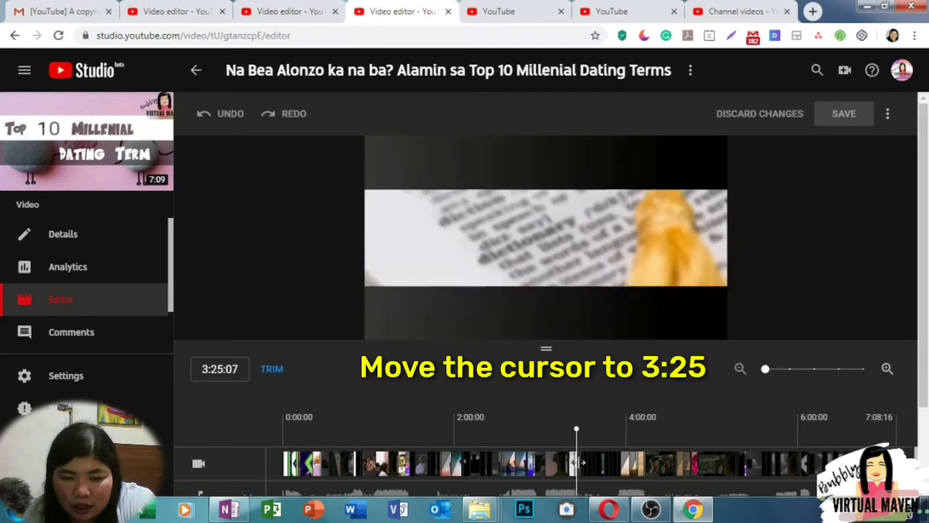
click(278, 370)
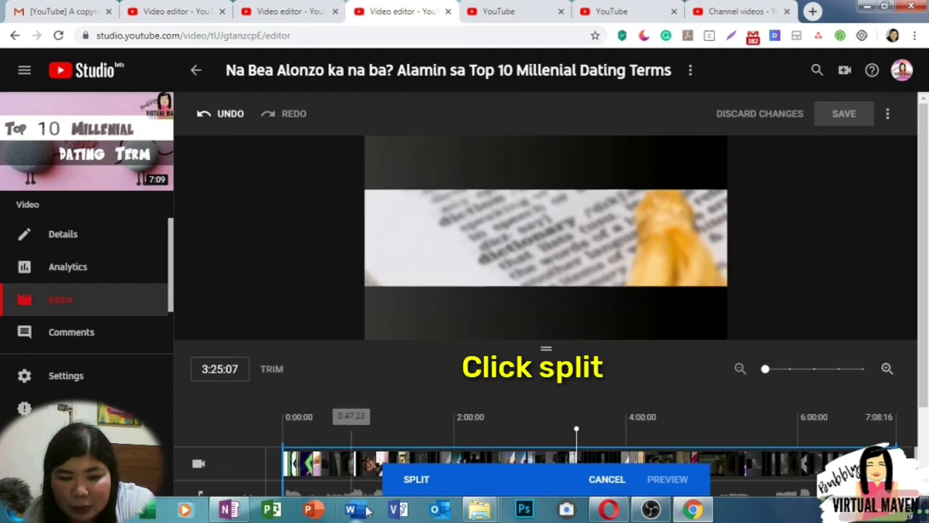
click(417, 479)
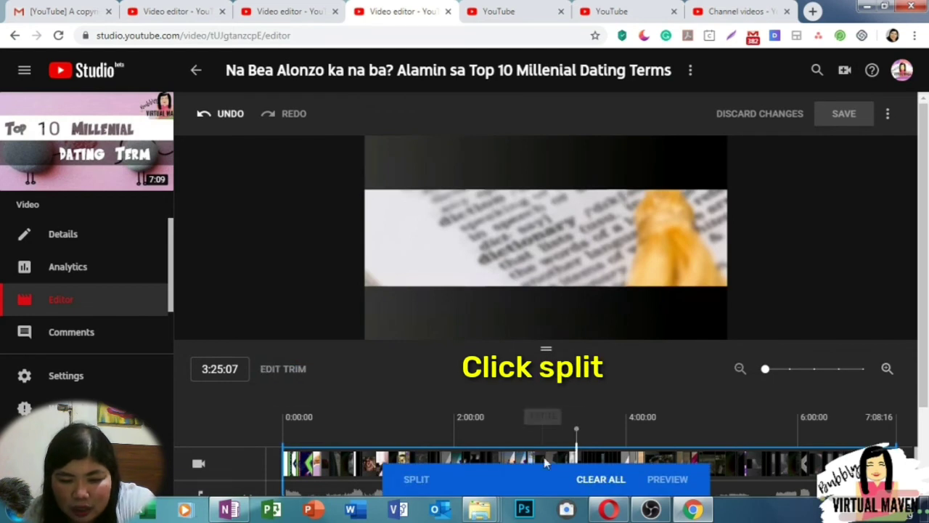
drag(575, 444, 621, 456)
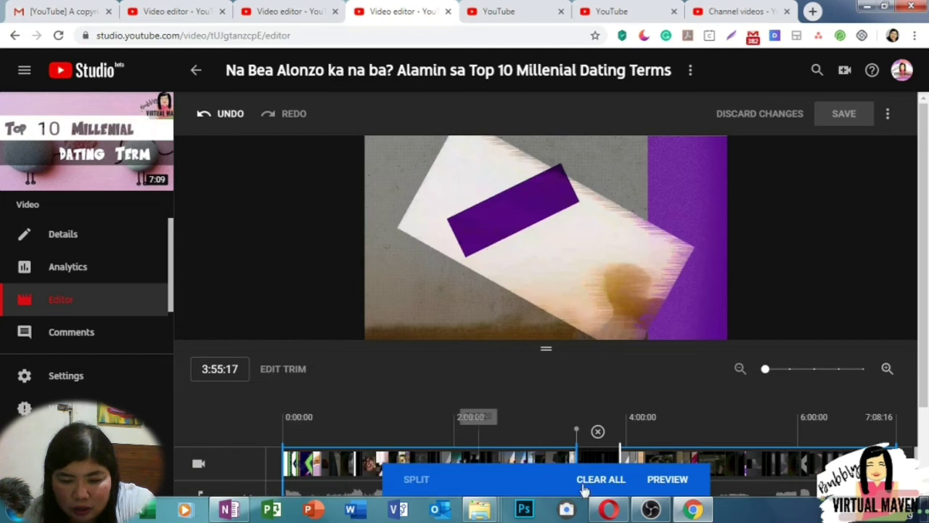
drag(619, 450, 622, 450)
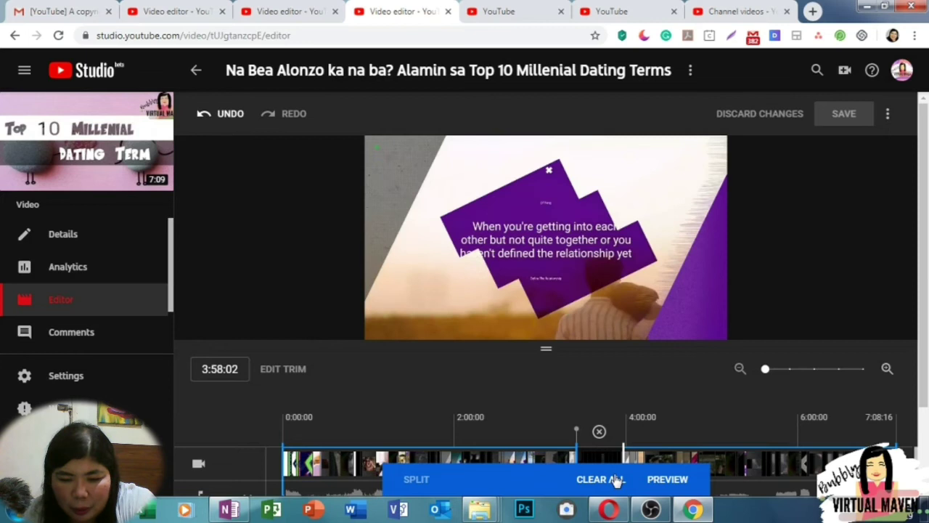
click(655, 480)
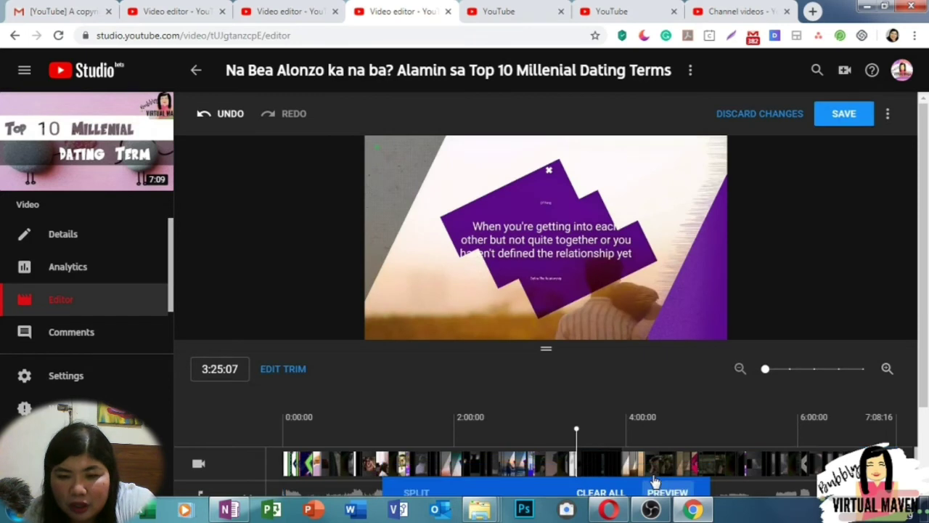
Check the cut near 3:56, then save the trimmed video and confirm it.
click(618, 462)
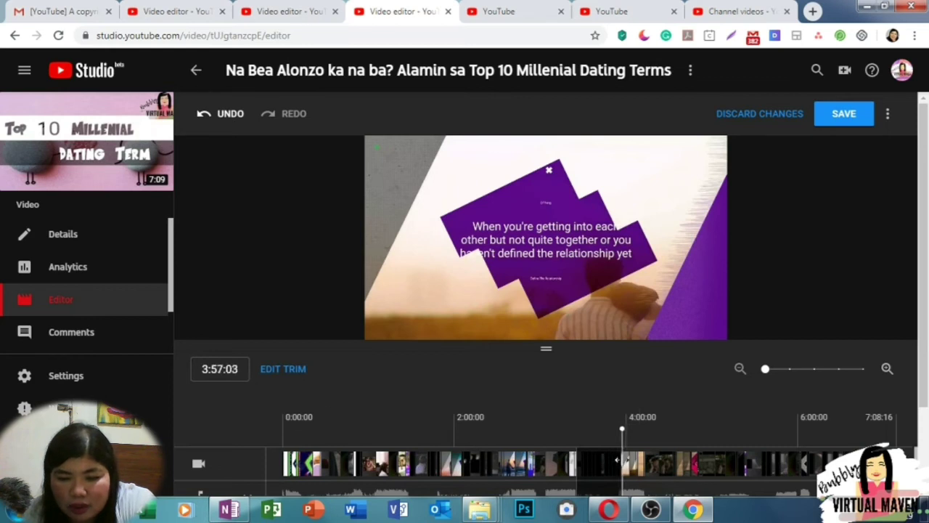
click(274, 370)
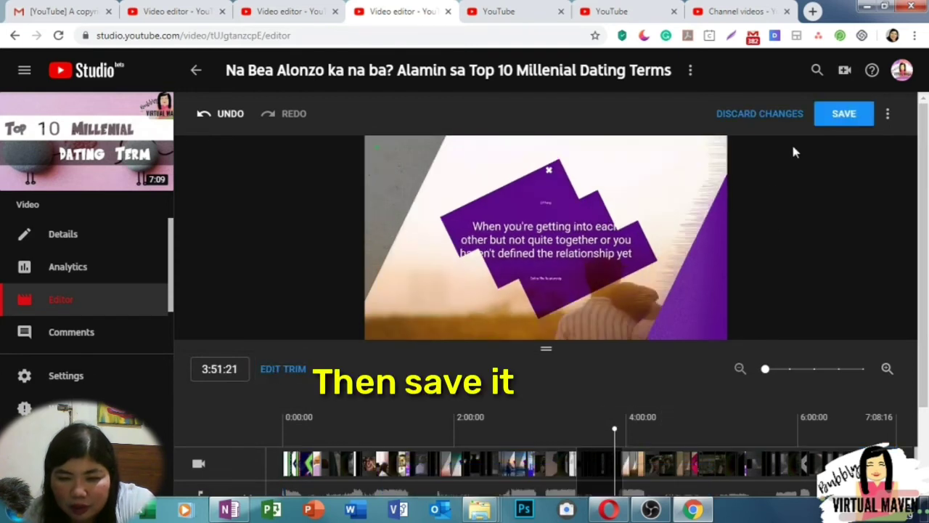
click(838, 114)
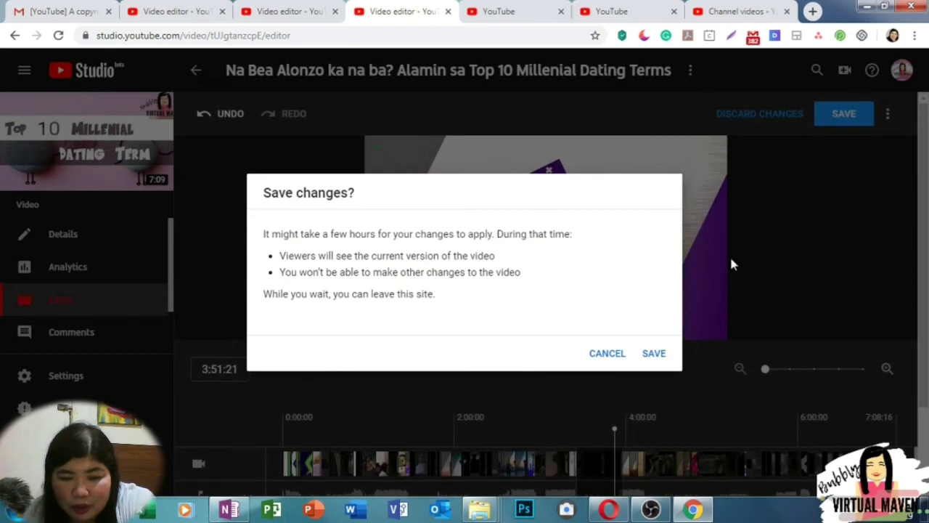
click(651, 363)
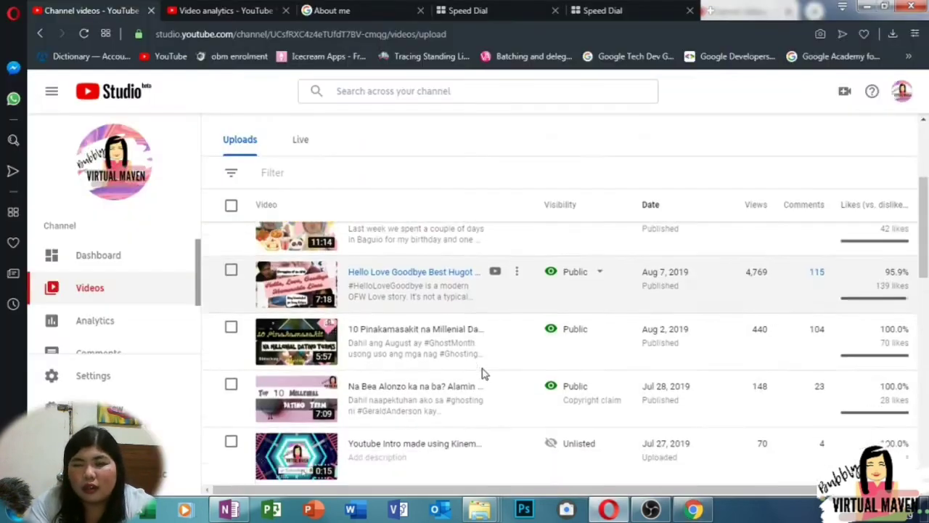
Collapse the uploads sidebar, check the editor in Chrome, and return to the channel's public home page.
scroll(485, 372, down, 1)
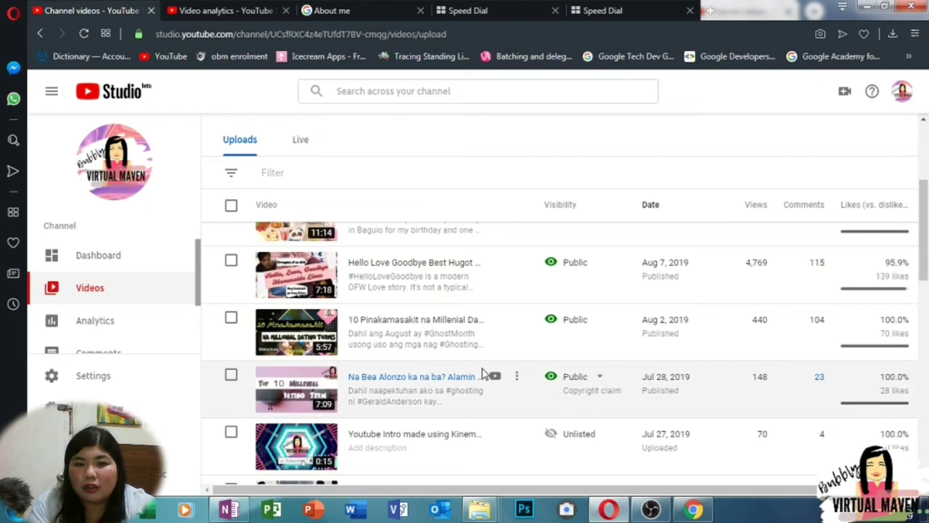
scroll(483, 372, down, 2)
scroll(485, 368, up, 5)
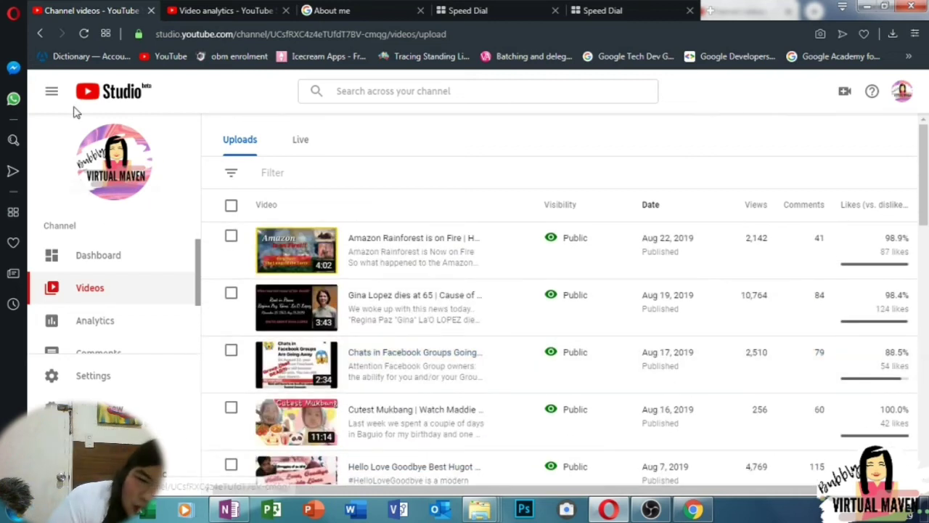
click(51, 93)
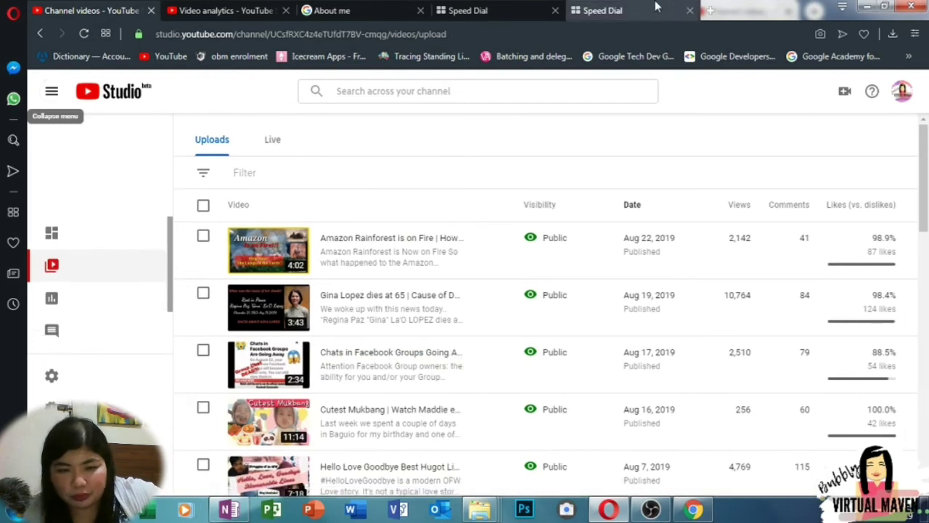
click(207, 9)
click(94, 10)
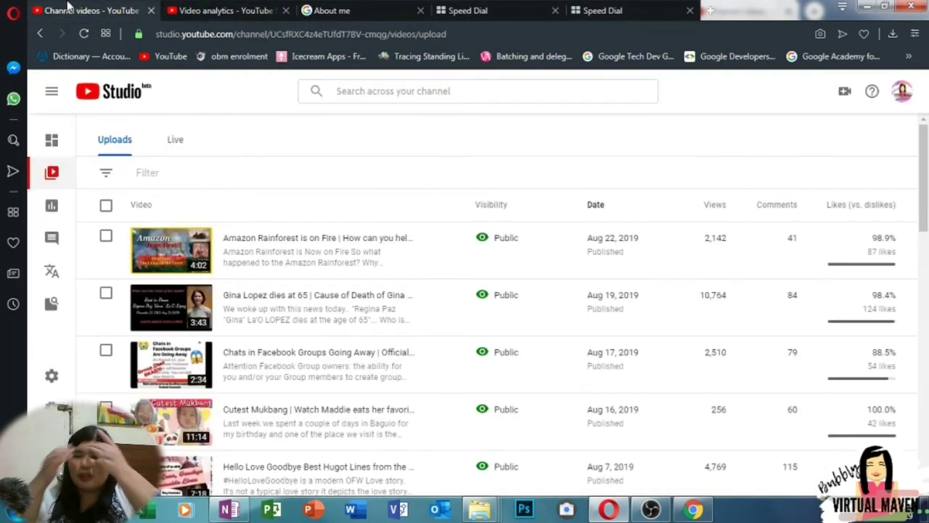
click(693, 510)
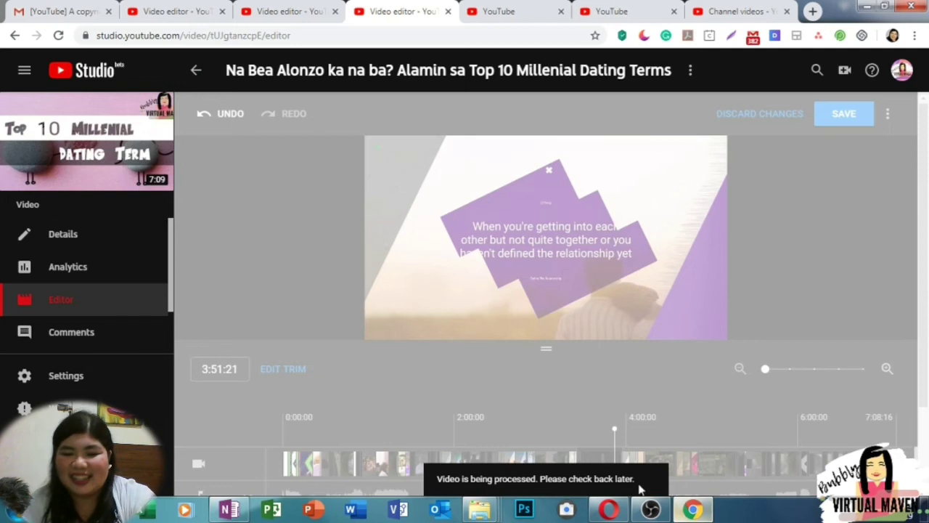
key(alt+Tab)
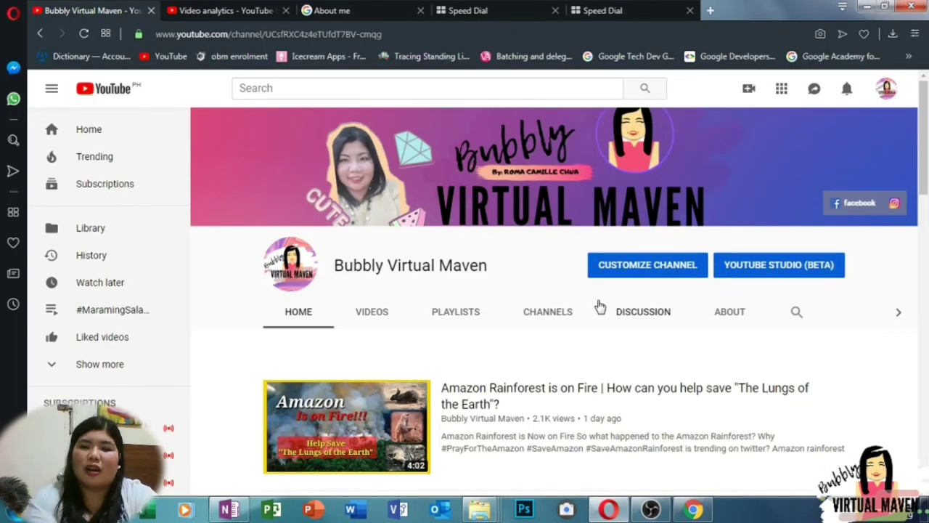
Open the Amazon Rainforest is on Fire video and read through its comments.
click(481, 391)
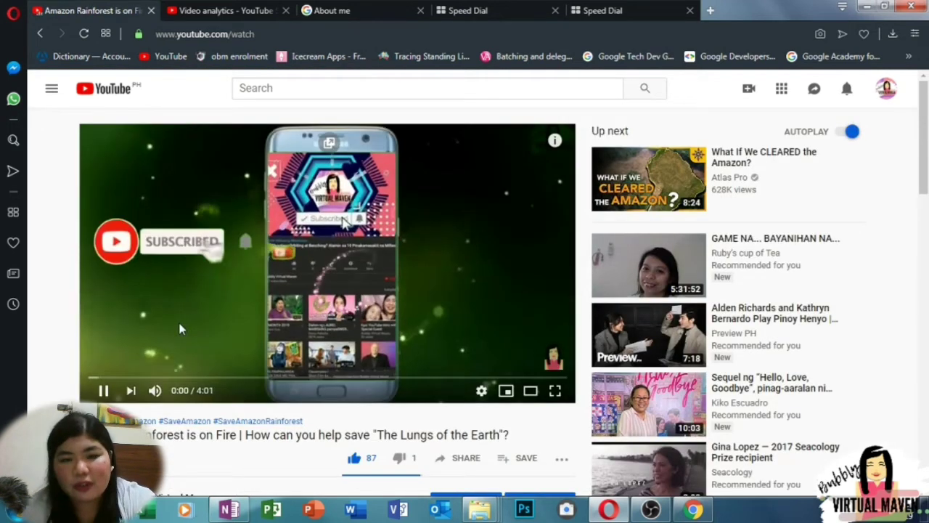
scroll(182, 329, down, 2)
scroll(182, 328, down, 4)
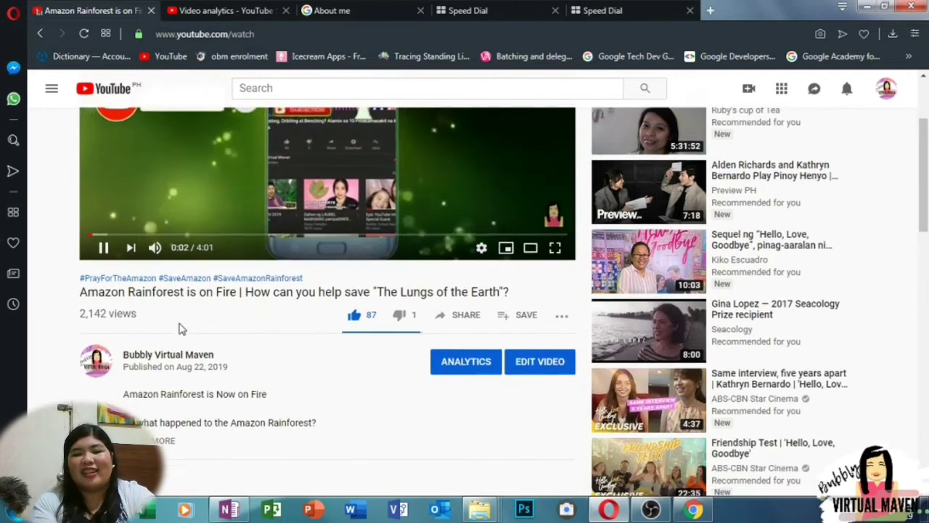
scroll(181, 329, down, 3)
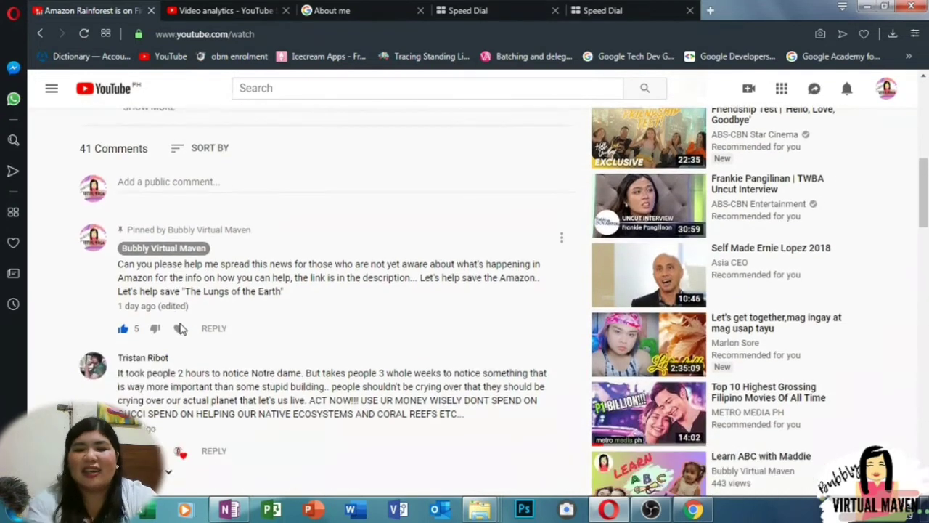
scroll(182, 329, down, 6)
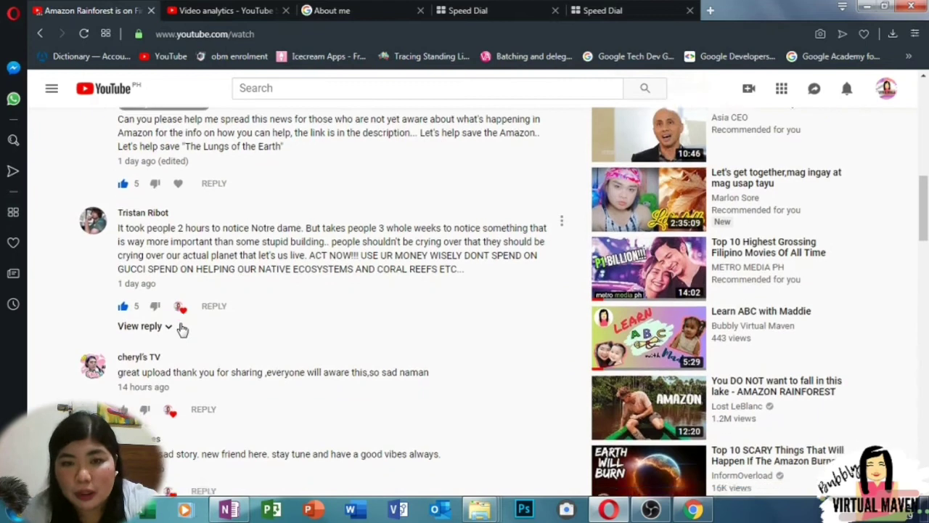
scroll(182, 329, down, 8)
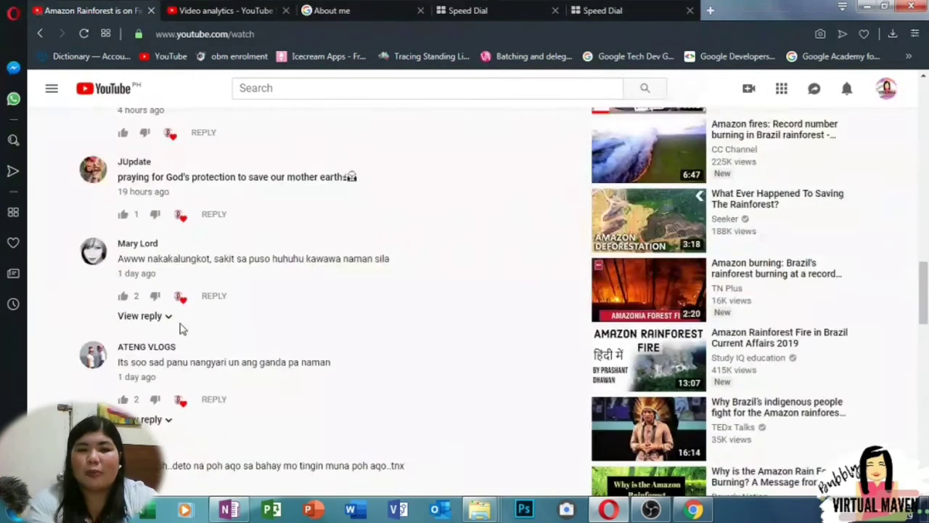
scroll(181, 327, down, 3)
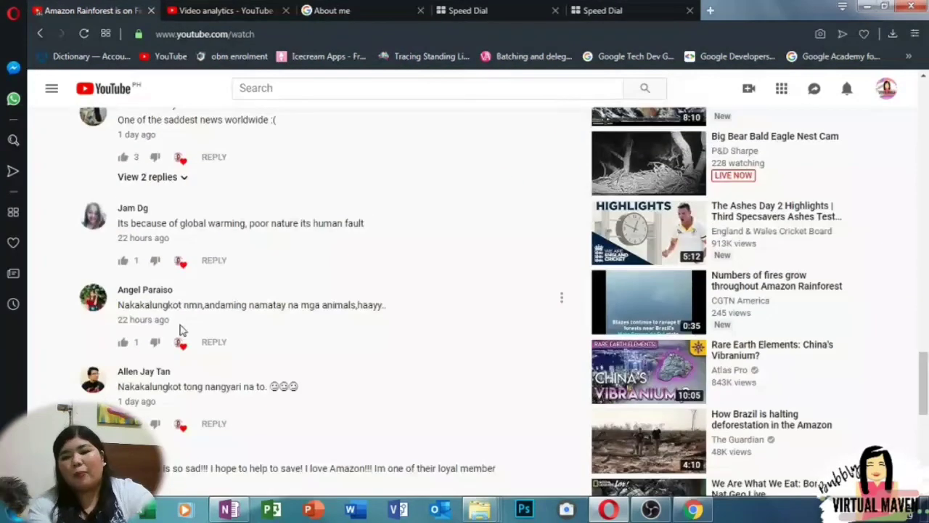
scroll(181, 329, down, 3)
scroll(182, 329, down, 2)
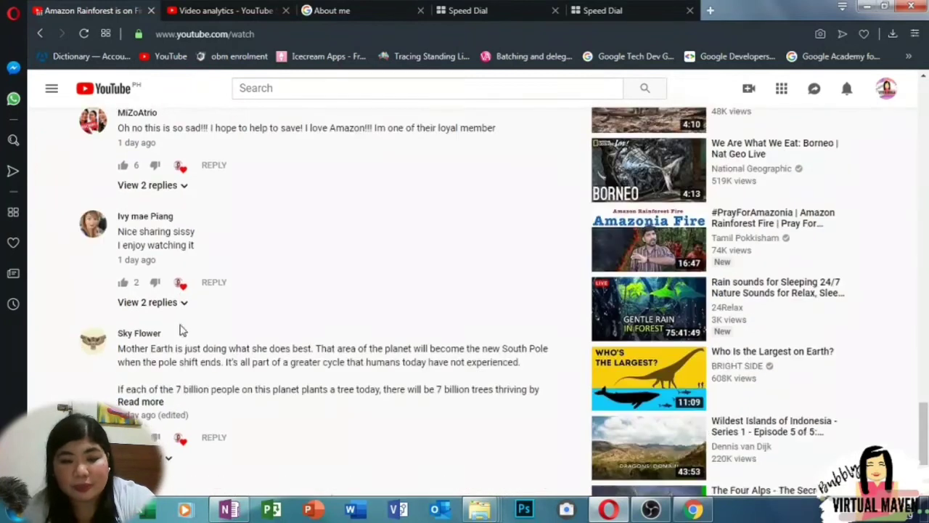
scroll(181, 330, down, 1)
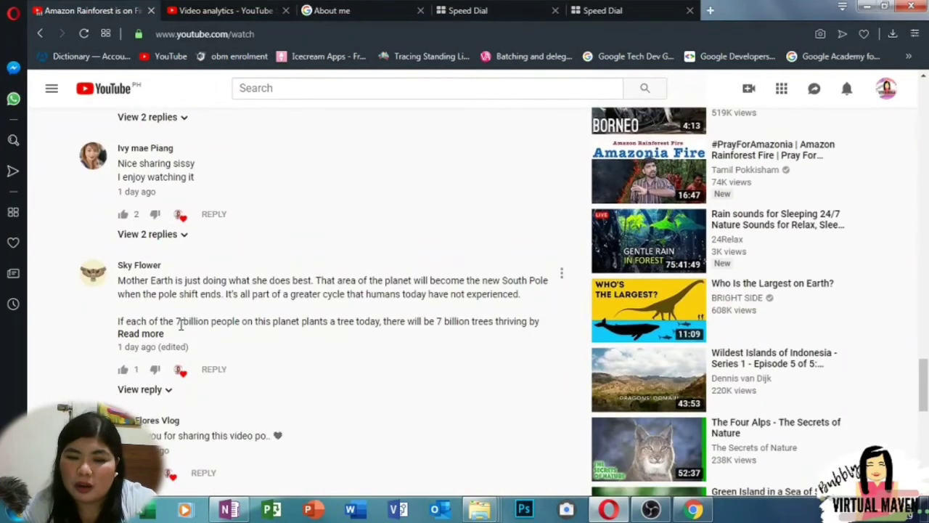
scroll(181, 328, down, 3)
scroll(182, 329, down, 3)
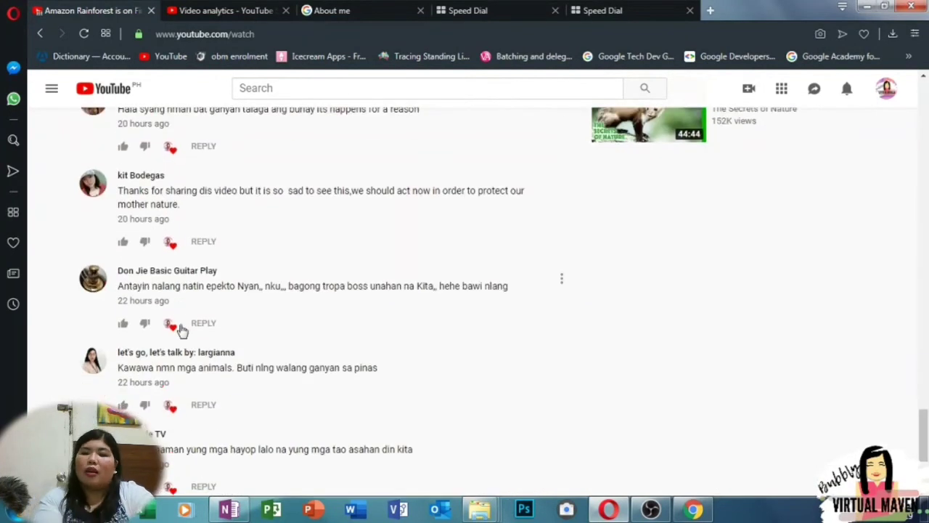
scroll(172, 341, down, 3)
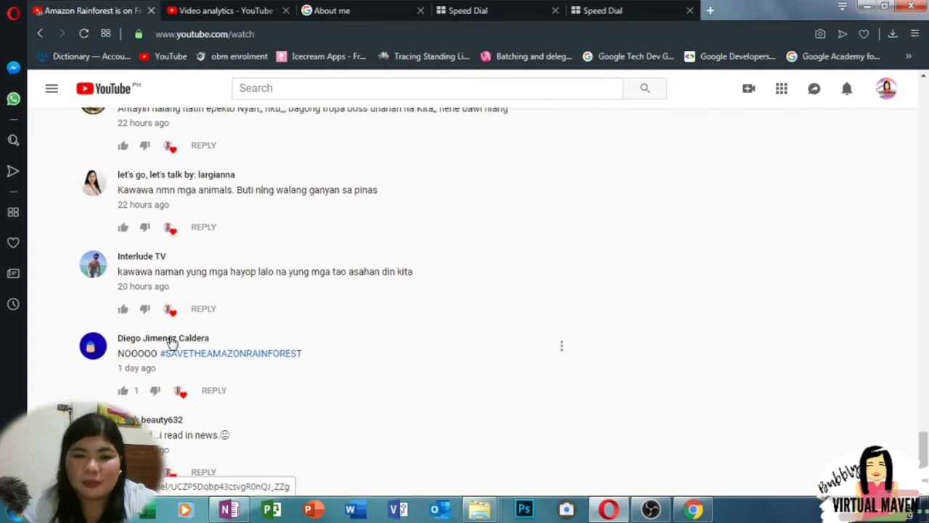
scroll(172, 341, up, 20)
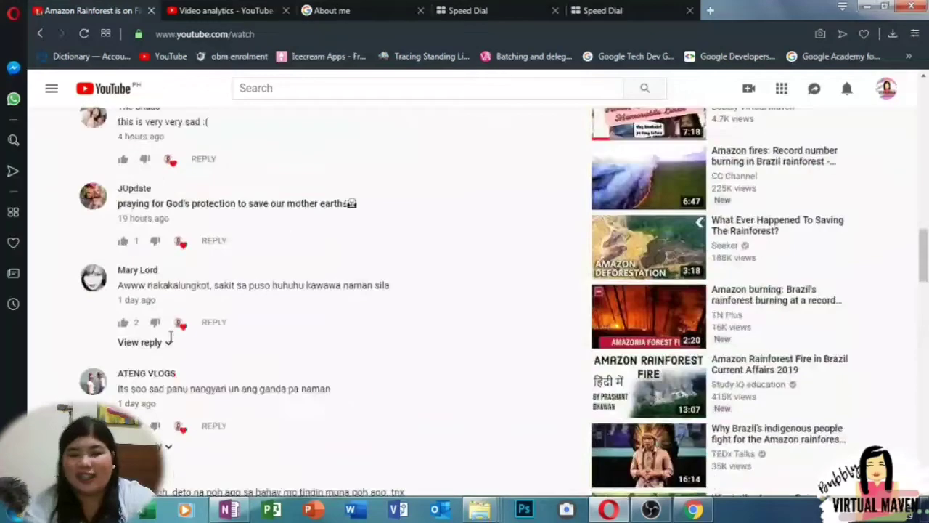
scroll(169, 336, up, 15)
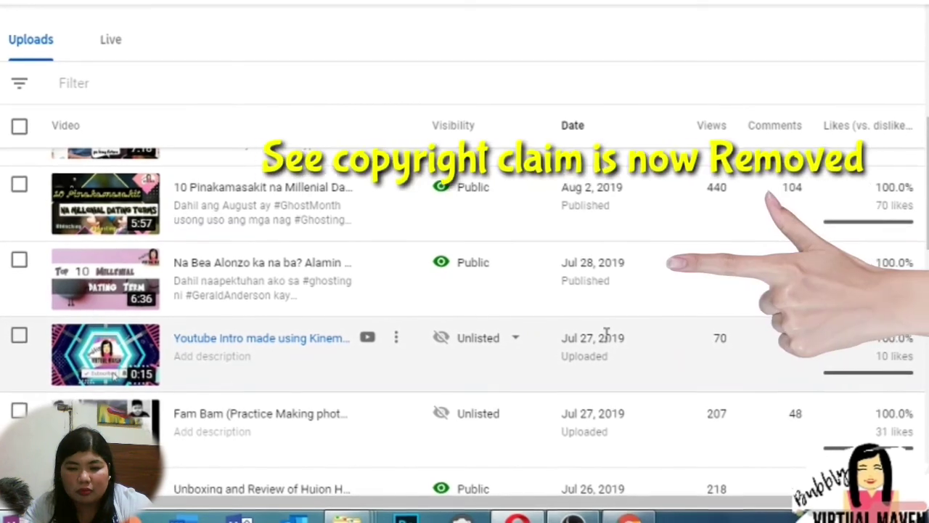
Confirm in the uploads list that the edited video is Public, claim-free, and 6:36 long.
mouse_move(842, 127)
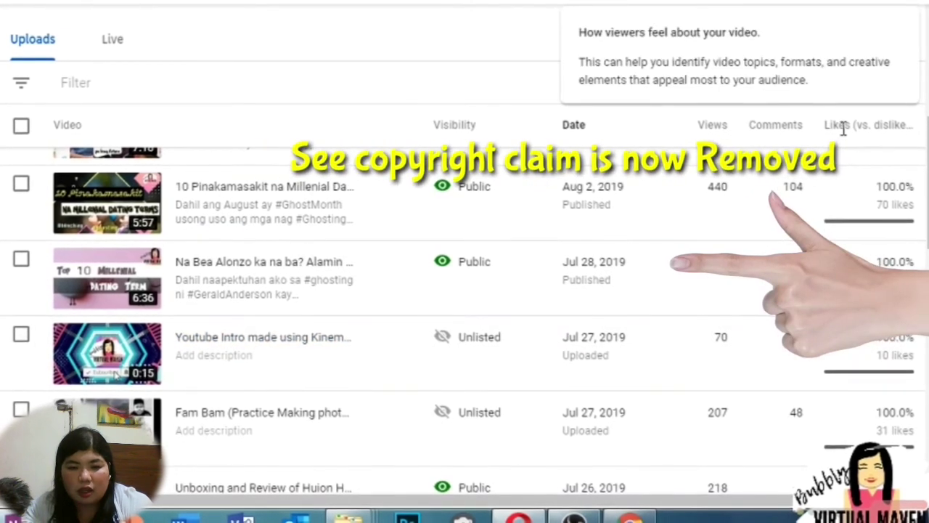